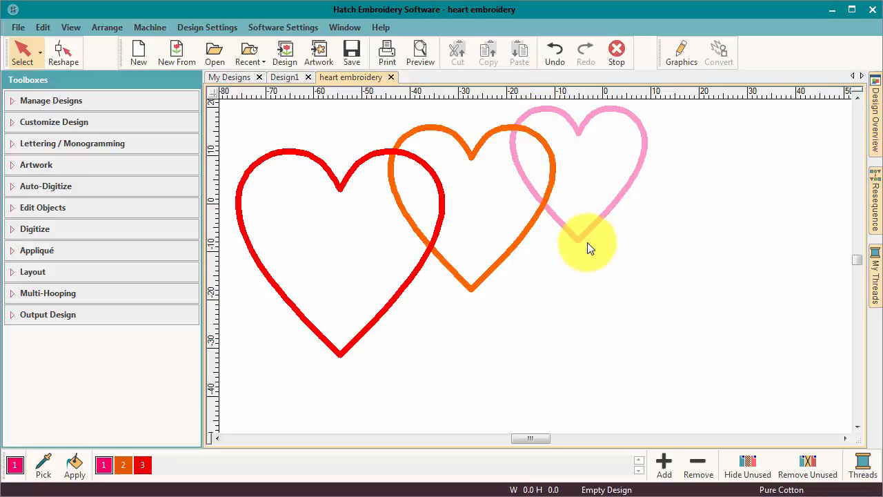
Digitize an appliqué heart about 30 mm wide by tracing the pink heart outline with the Digitize Appliqué tool
left_click(45, 251)
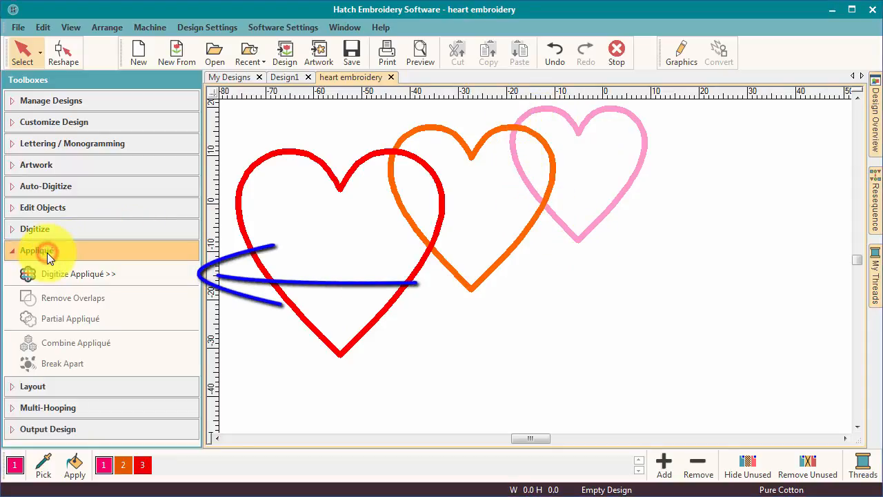
left_click(55, 273)
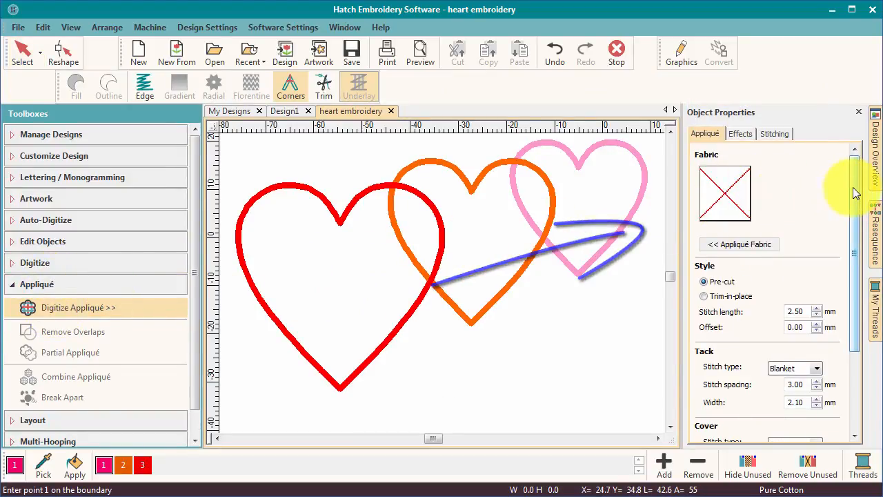
mouse_move(854, 185)
left_mouse_down()
mouse_move(855, 276)
mouse_move(854, 190)
left_mouse_up()
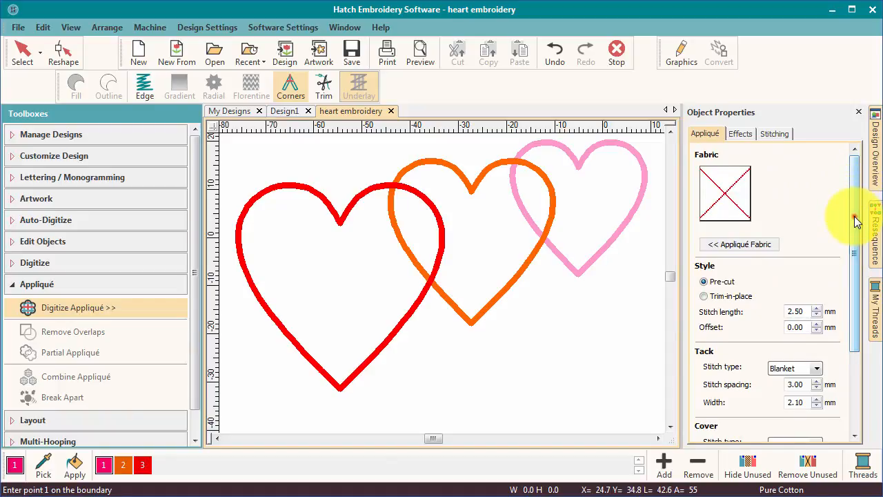
left_click_drag(854, 218, 856, 229)
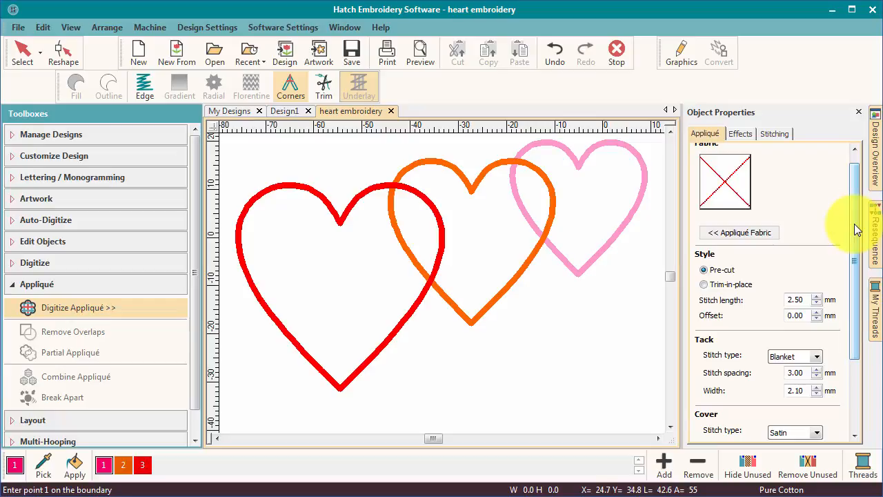
left_click_drag(856, 229, 852, 197)
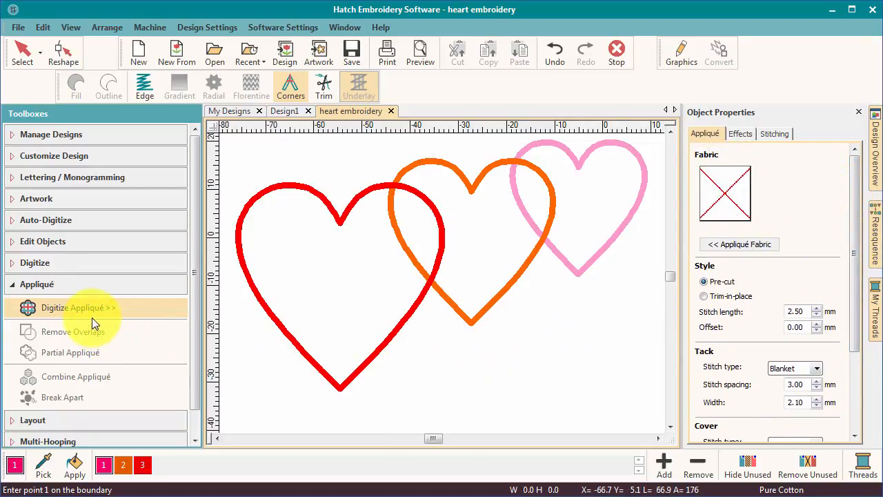
left_click(514, 160)
left_click(493, 209)
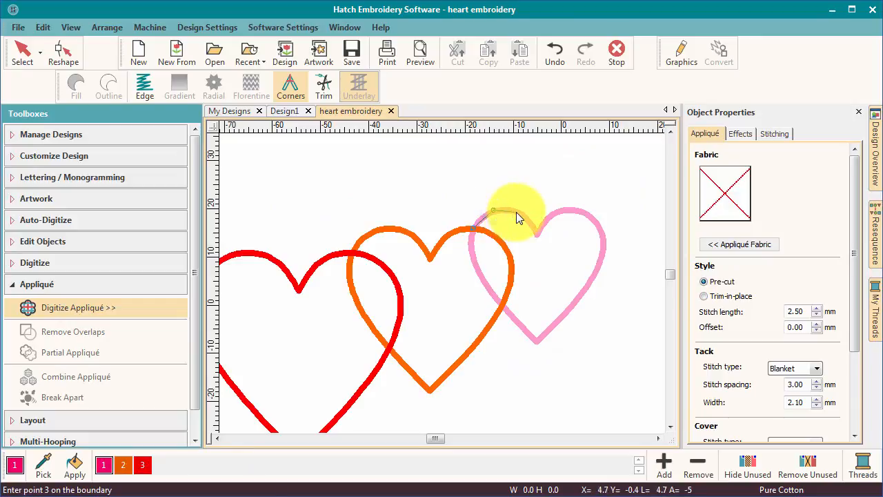
left_click(516, 212)
left_click(537, 233)
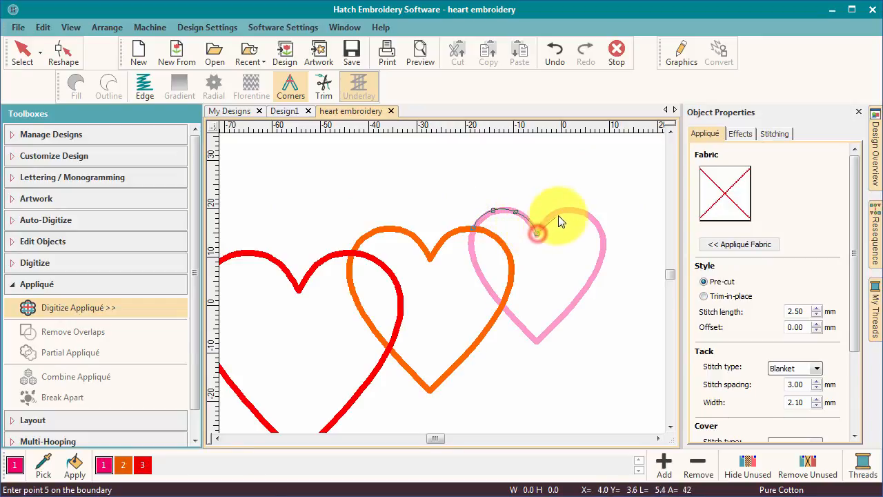
left_click(565, 209)
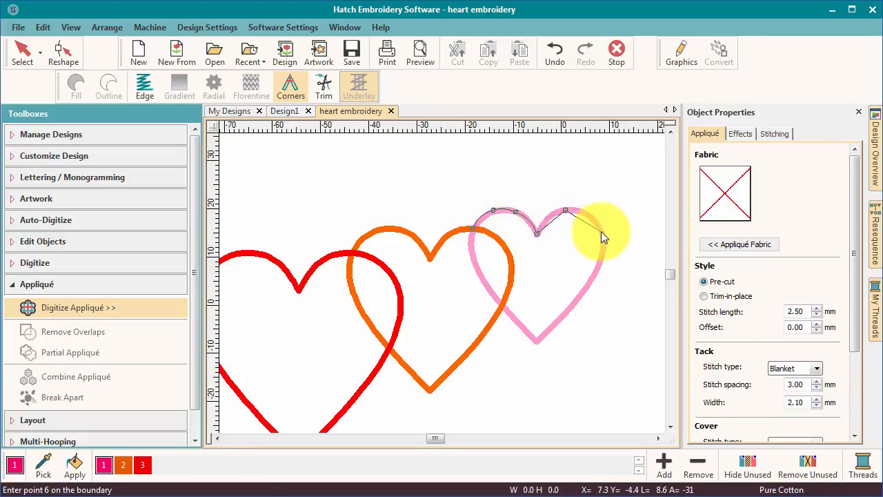
left_click(600, 231)
left_click(601, 262)
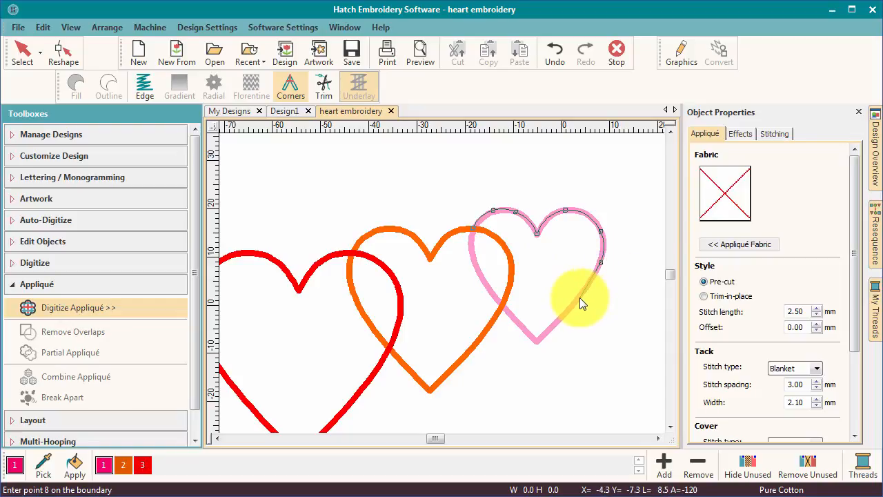
left_click(538, 339)
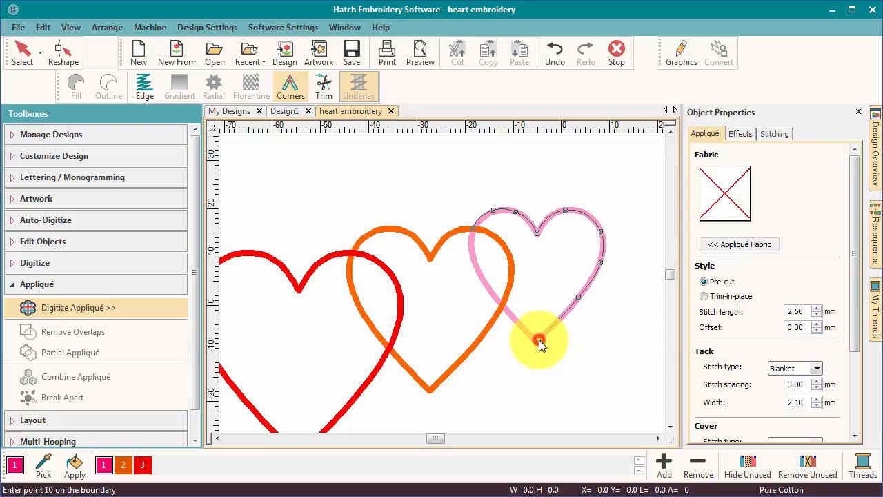
left_click(495, 297)
left_click(472, 256)
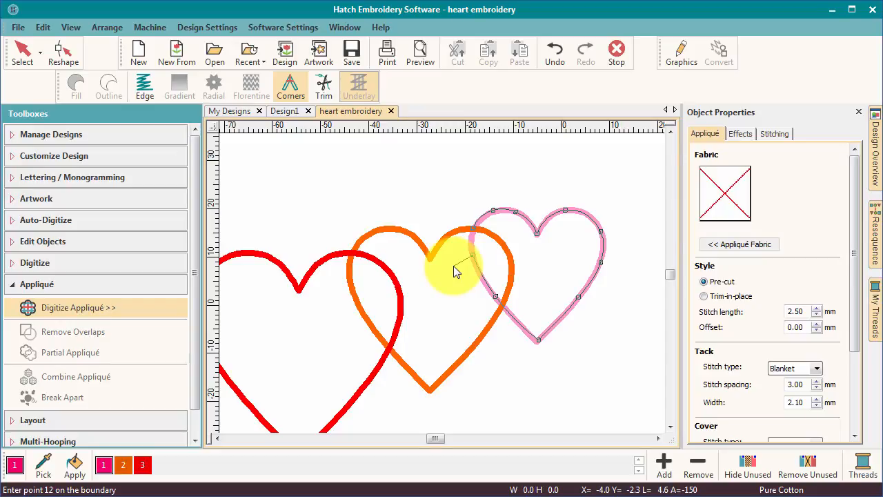
key("Return")
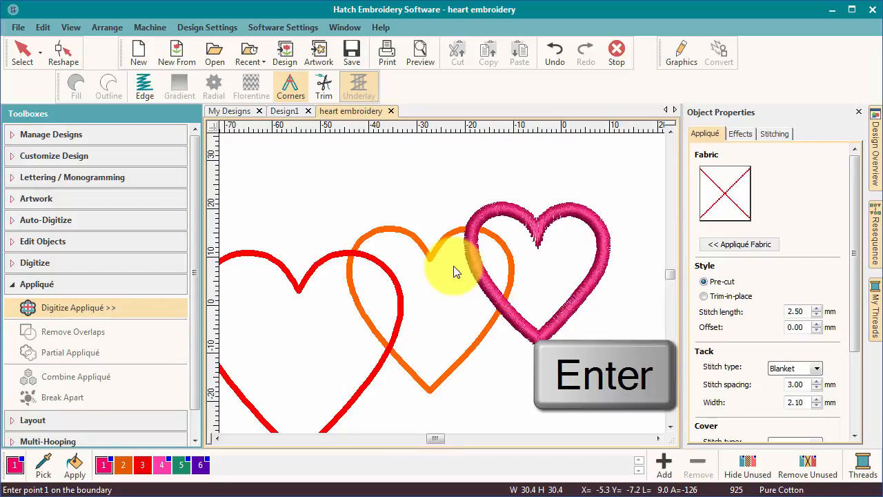
Hide the vector artwork and deselect the appliqué heart
left_click(73, 28)
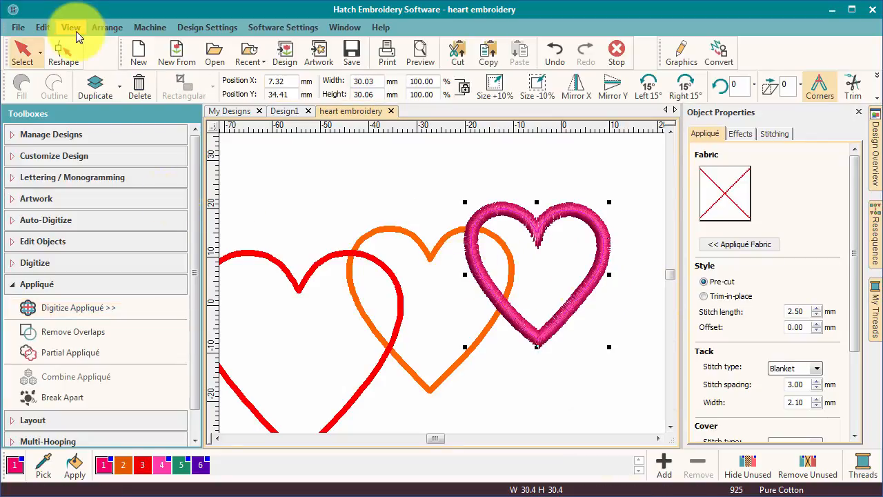
mouse_move(89, 63)
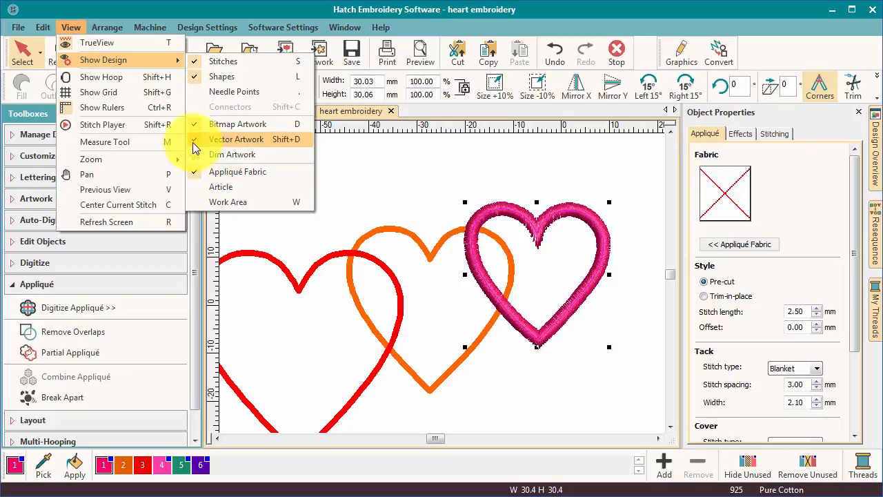
left_click(193, 140)
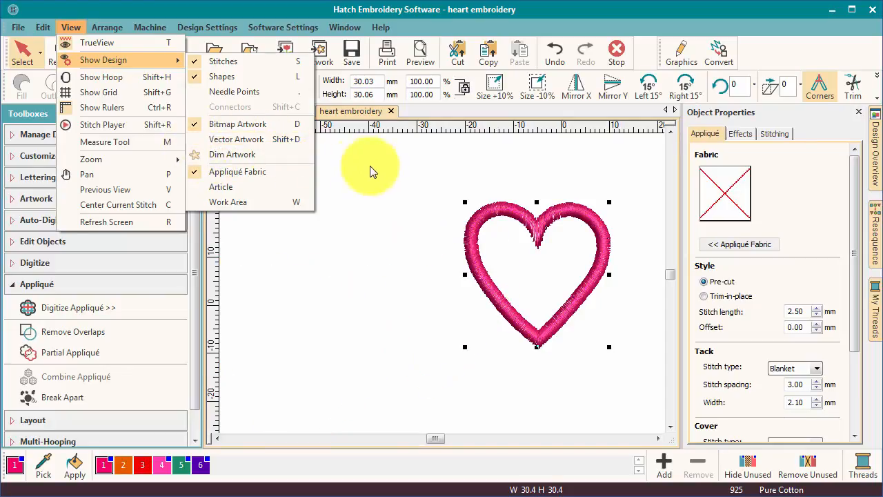
left_click(457, 215)
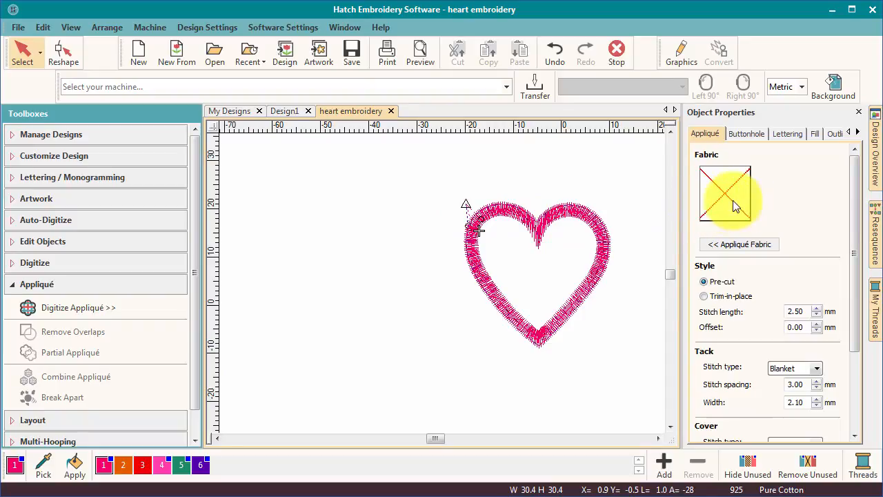
Review the appliqué fabric options, the Pre-cut and Trim-in-place styles, and the tack stitch types, keeping Pre-cut and Blanket
left_click(735, 243)
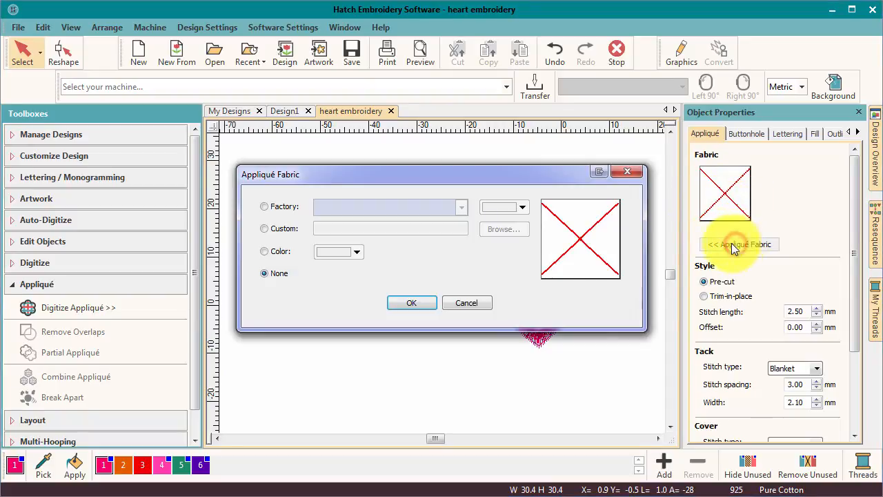
left_click(628, 171)
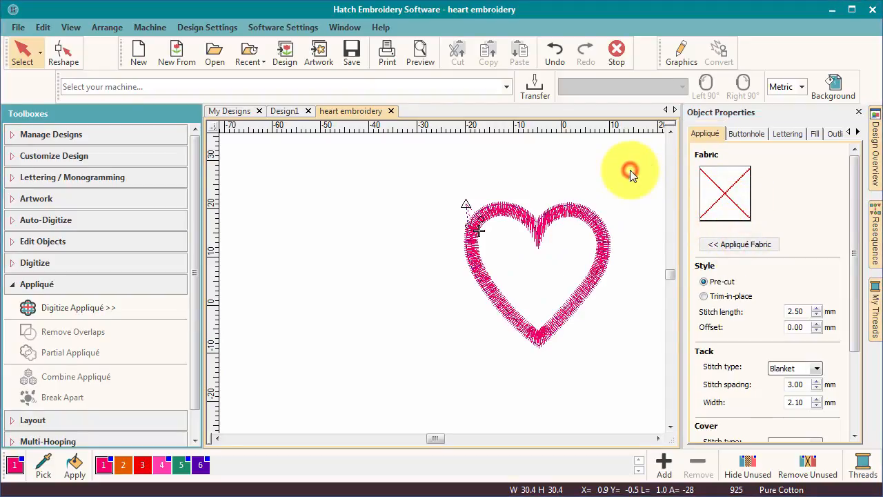
left_click(705, 298)
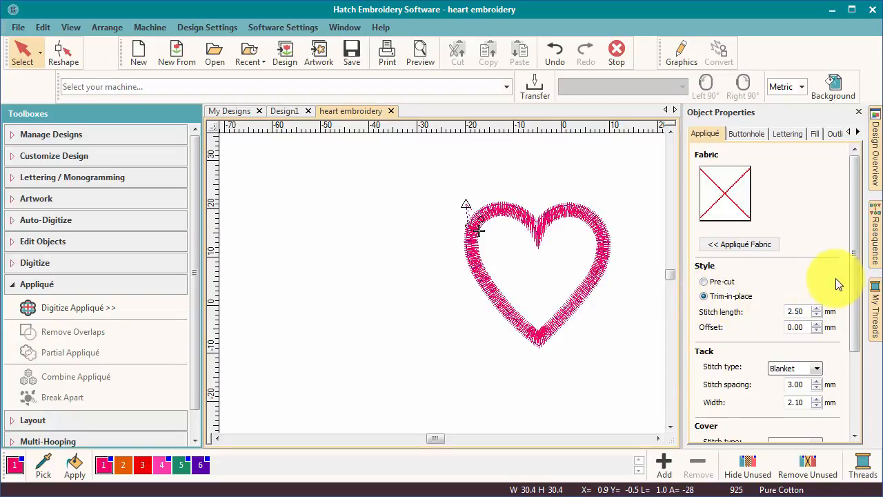
left_click_drag(854, 273, 848, 336)
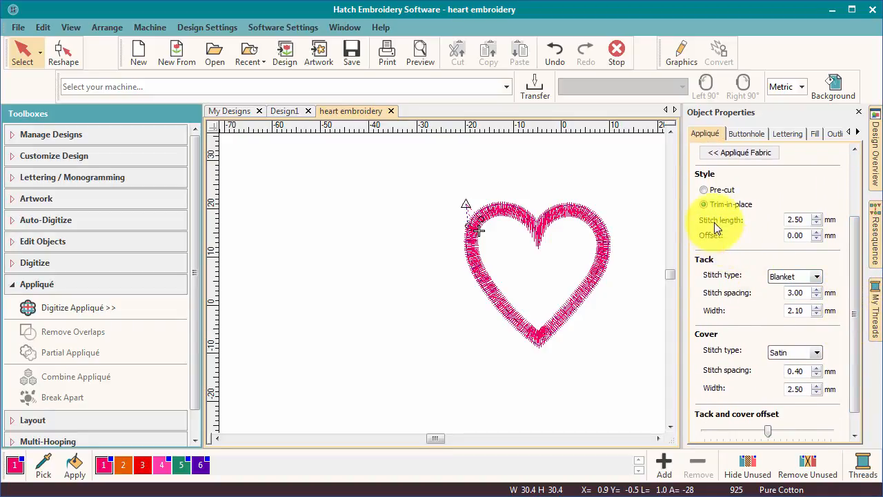
left_click(704, 189)
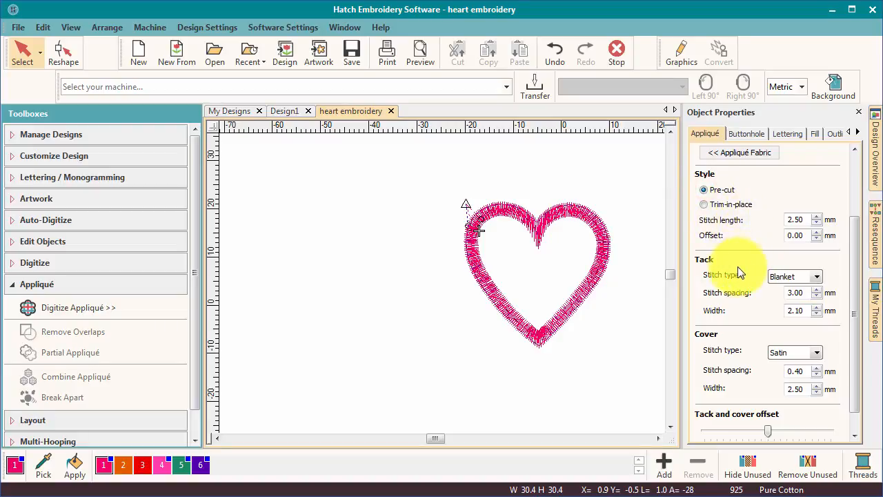
left_click(816, 276)
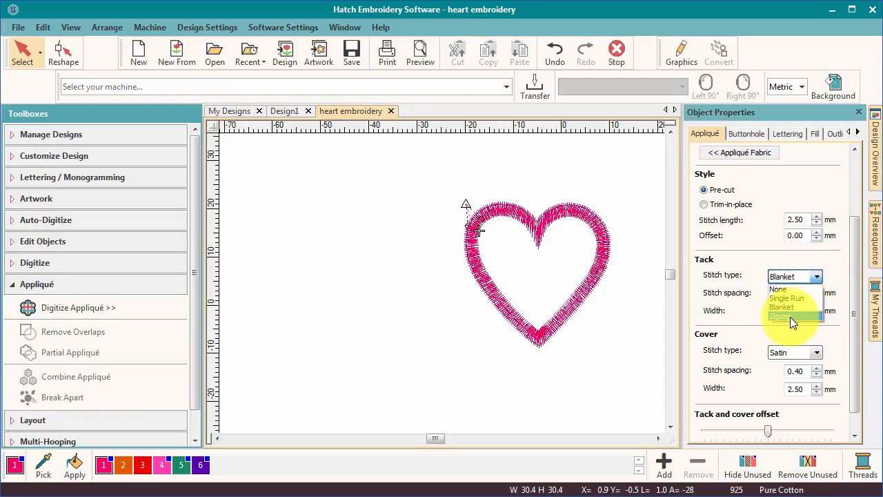
left_click(788, 307)
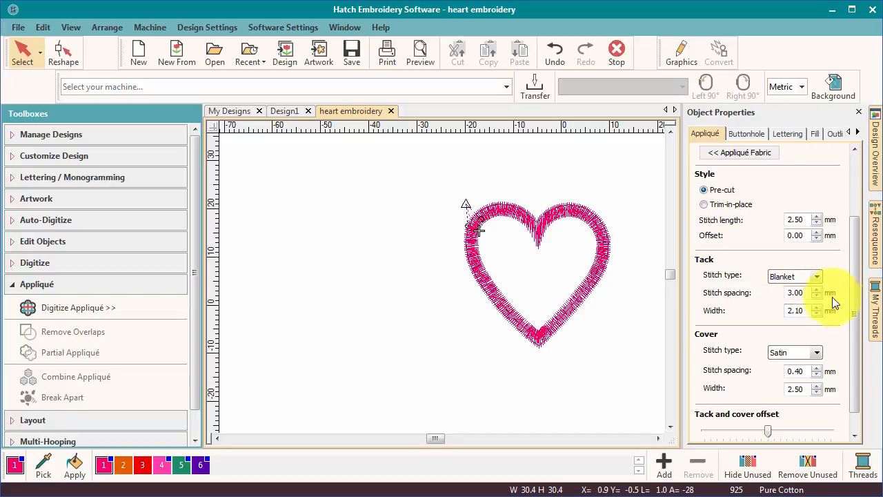
Set the appliqué heart's cover stitch spacing to 0.40 mm and its tack and cover offset to 55% inside, 45% outside
scroll(854, 270, "down", 2)
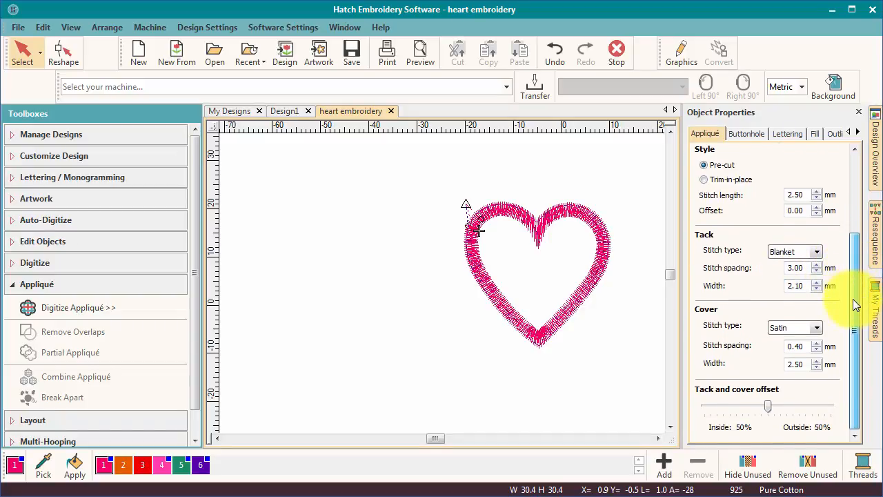
left_click(816, 342)
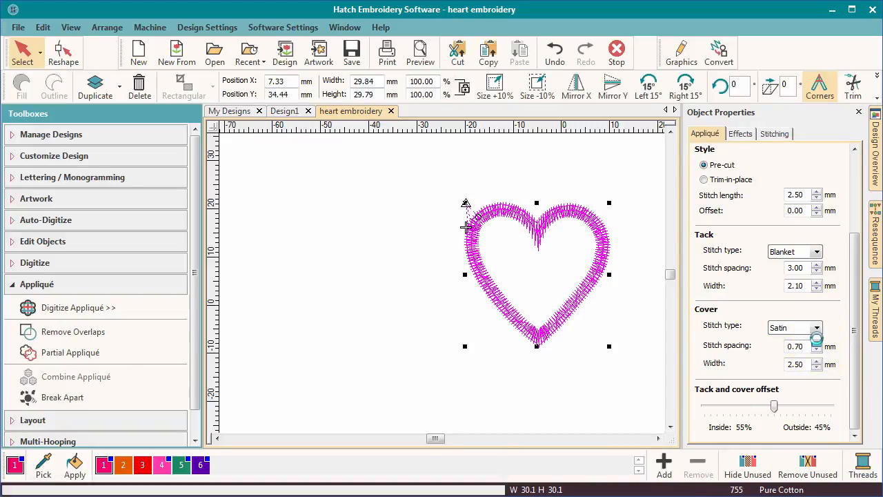
double_click(789, 347)
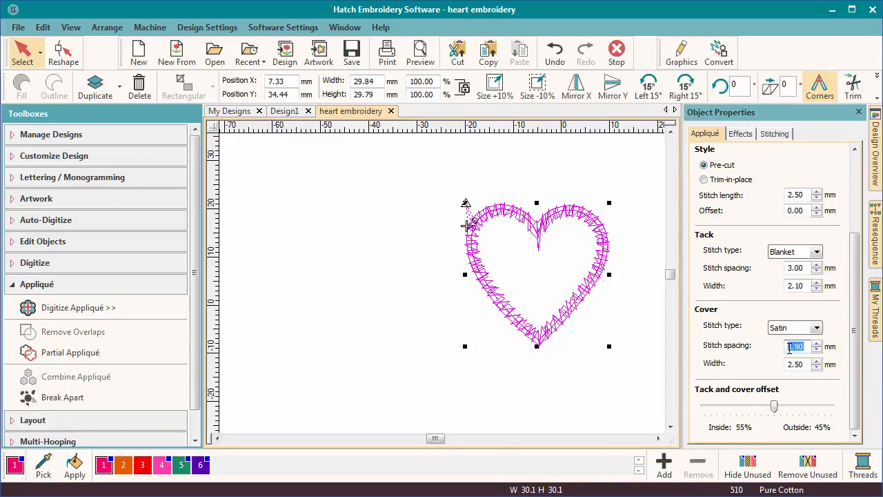
key("Return")
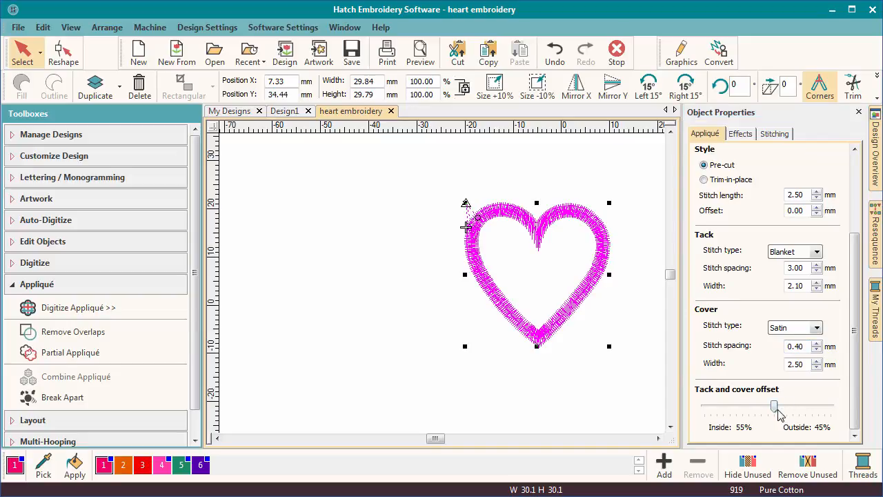
mouse_move(776, 412)
left_mouse_down()
mouse_move(744, 413)
mouse_move(775, 412)
left_mouse_up()
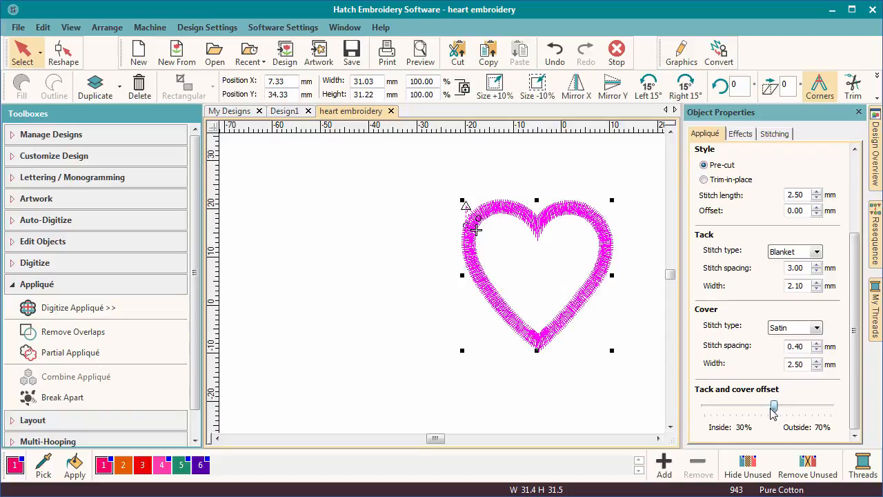
Show the vector artwork again and check the design display options
key("shift+d")
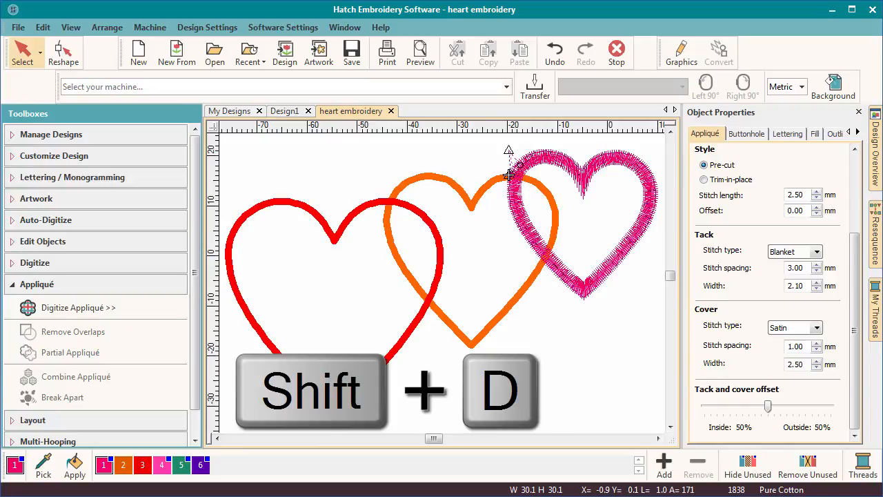
left_click(70, 27)
mouse_move(89, 69)
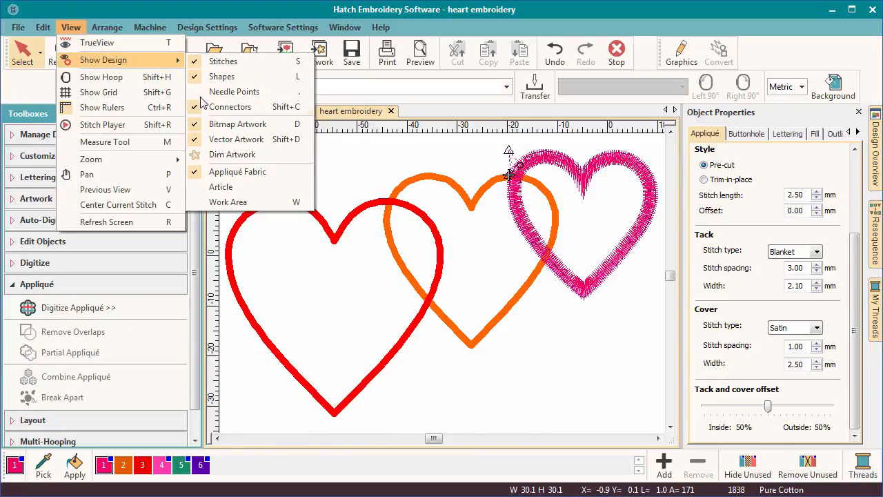
left_click(371, 196)
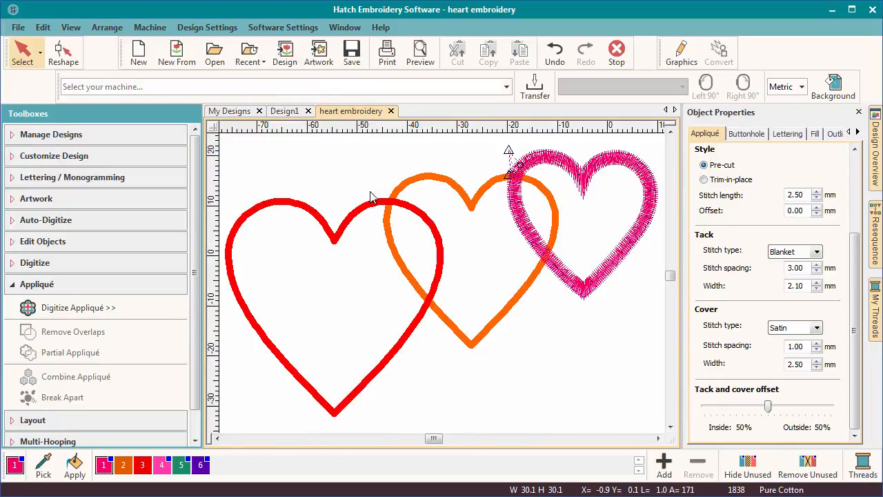
Copy the pink appliqué heart onto the orange outline and enlarge it proportionally to about 121%, about 36 mm wide
left_click(567, 166)
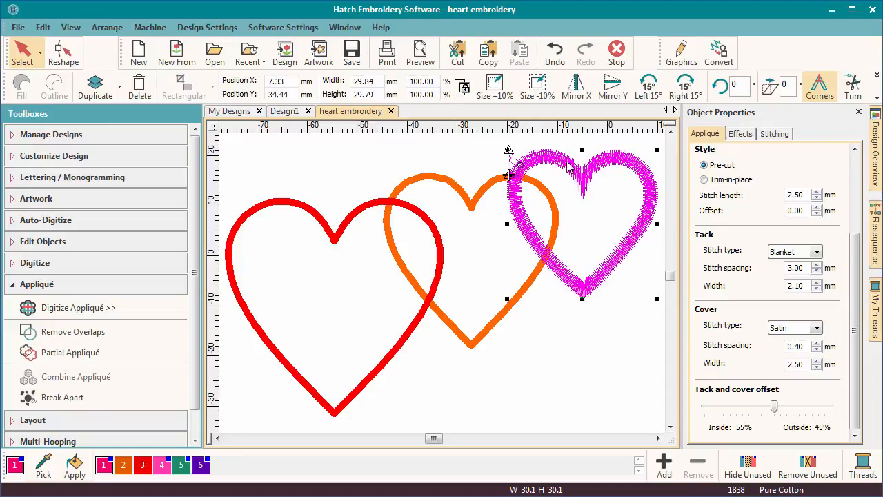
left_click_drag(567, 167, 455, 204)
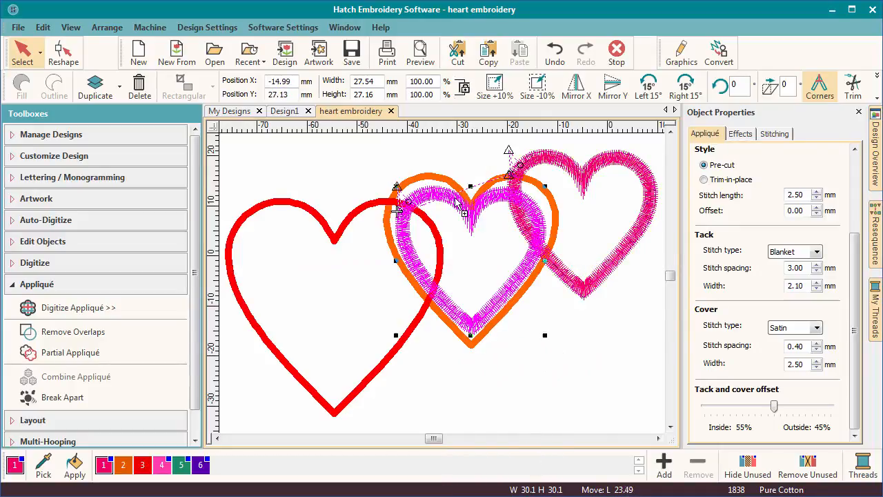
left_click_drag(548, 185, 564, 160)
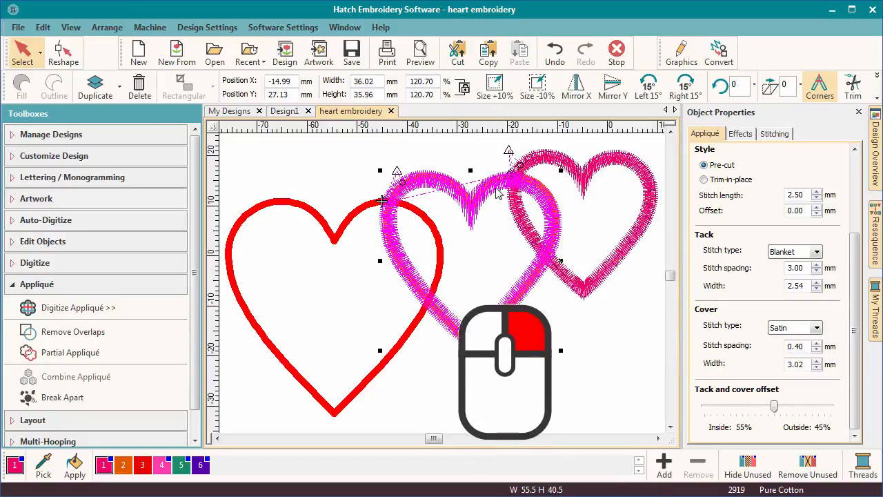
Copy the middle appliqué heart onto the red outline and enlarge it proportionally to about 132%, about 48 mm wide
left_click_drag(491, 193, 358, 241)
left_click_drag(410, 233, 455, 180)
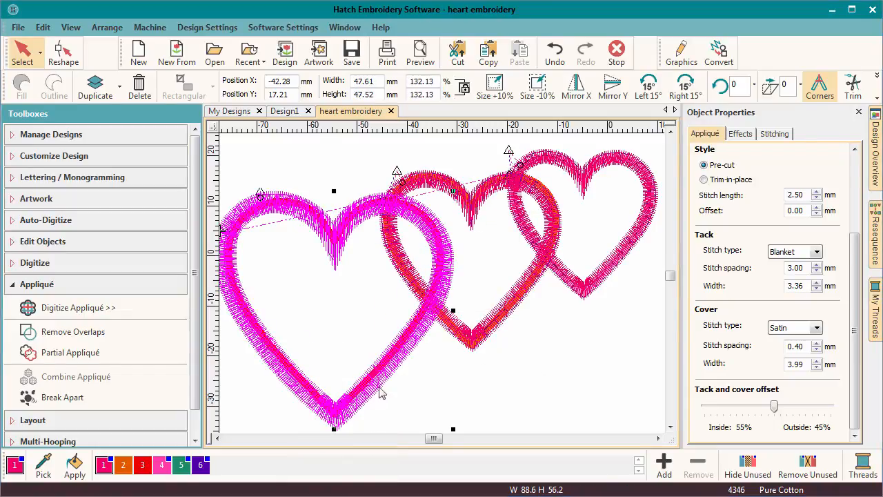
Recolor the largest appliqué heart red (color 3) and the middle heart orange (color 2)
left_click(139, 467)
left_click(503, 325)
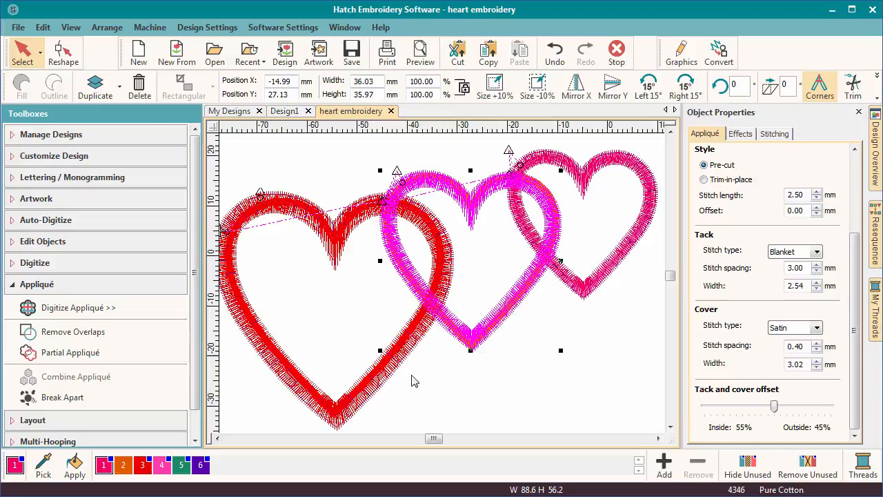
left_click(127, 468)
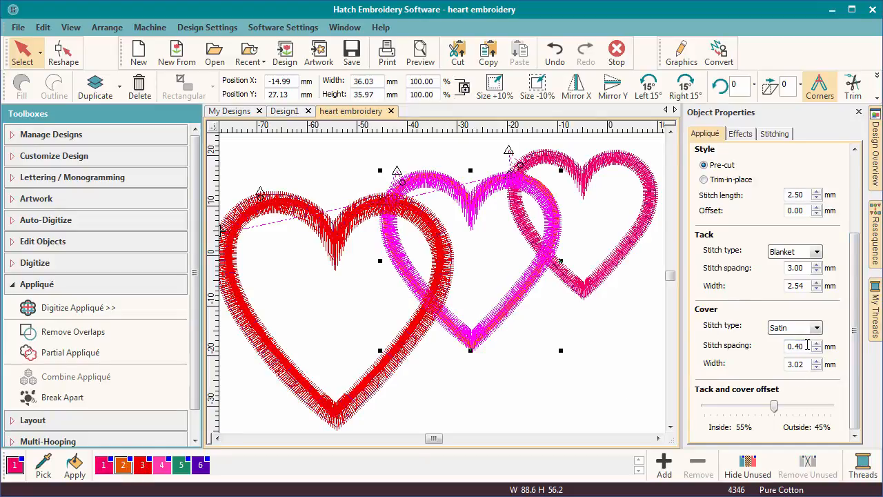
Set the cover stitch width of the largest and middle appliqué hearts to 2.50 mm
left_click(795, 363)
left_click(408, 351)
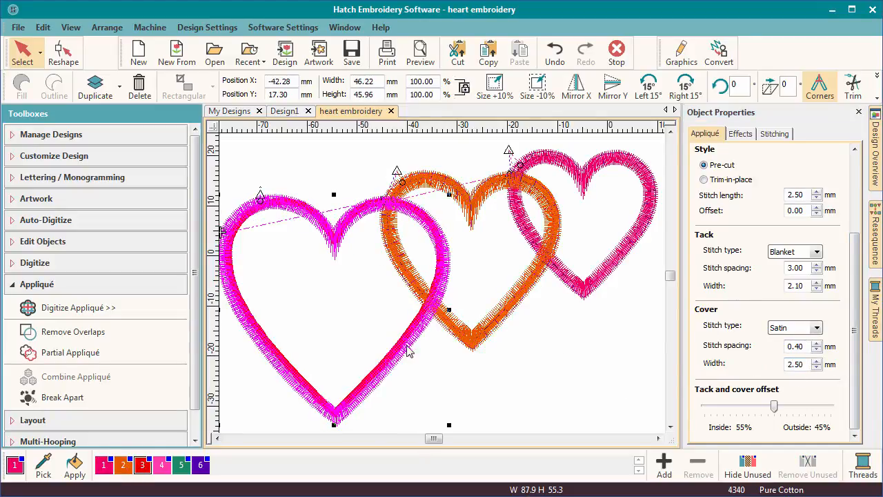
left_click(807, 364)
left_click(525, 296)
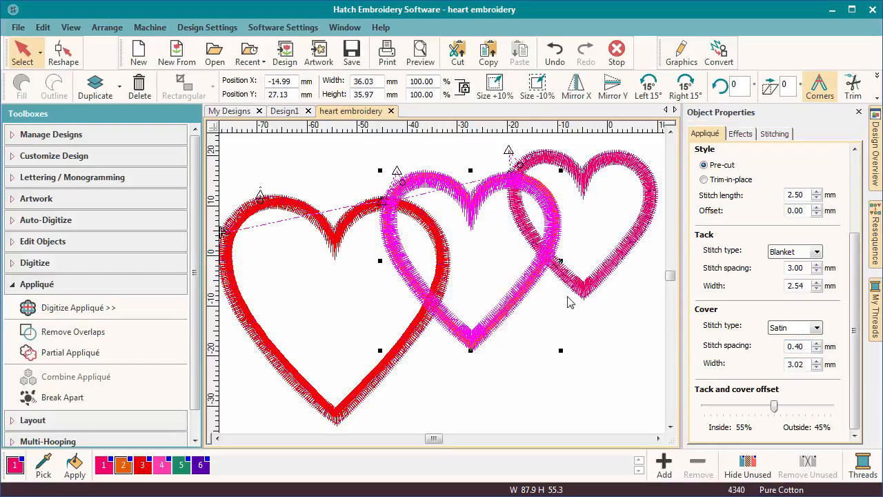
double_click(806, 363)
key("Return")
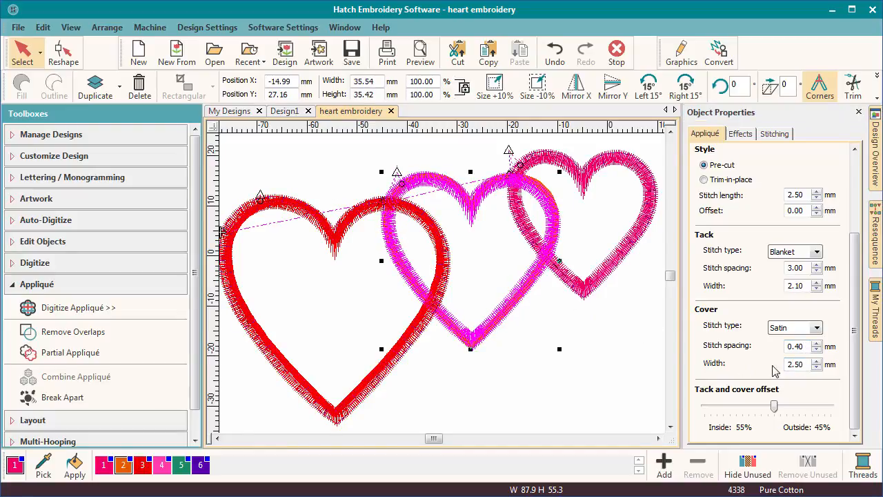
left_click(608, 273)
left_click(611, 309)
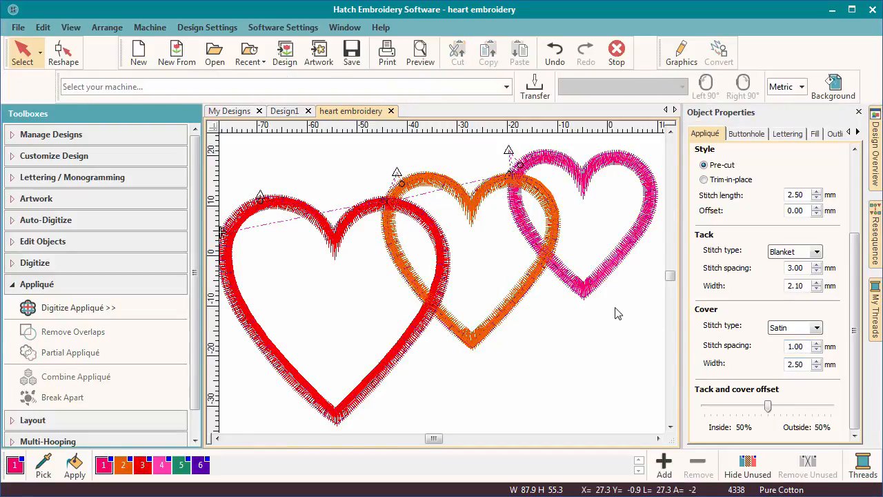
Assign the factory Aida fabric in golden yellow to the smallest, pink appliqué heart
left_click(618, 266)
left_click_drag(857, 246, 861, 133)
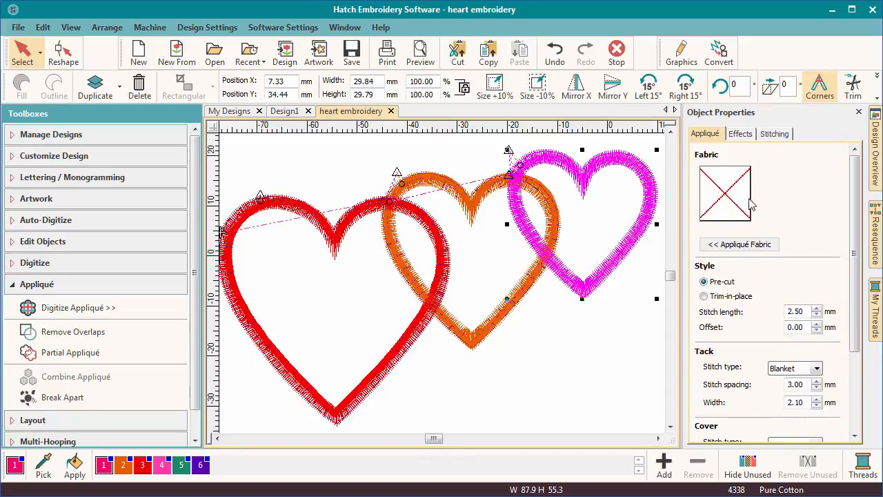
left_click(735, 244)
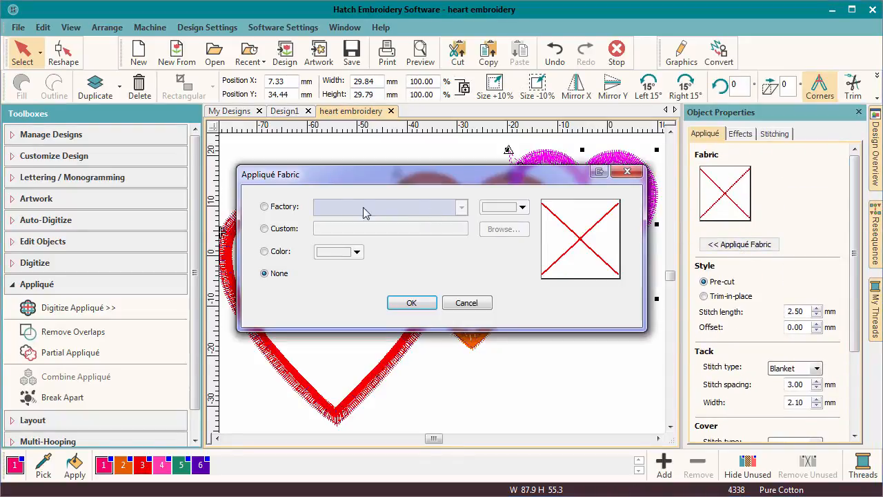
left_click(264, 208)
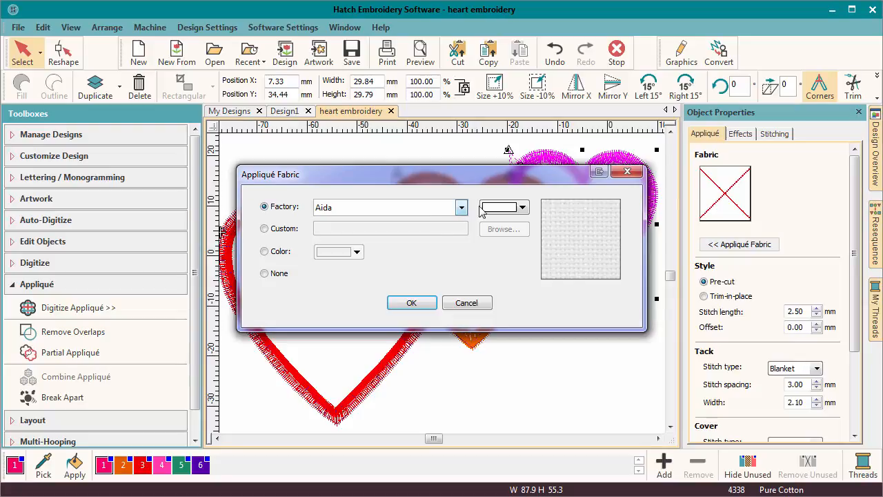
left_click(522, 206)
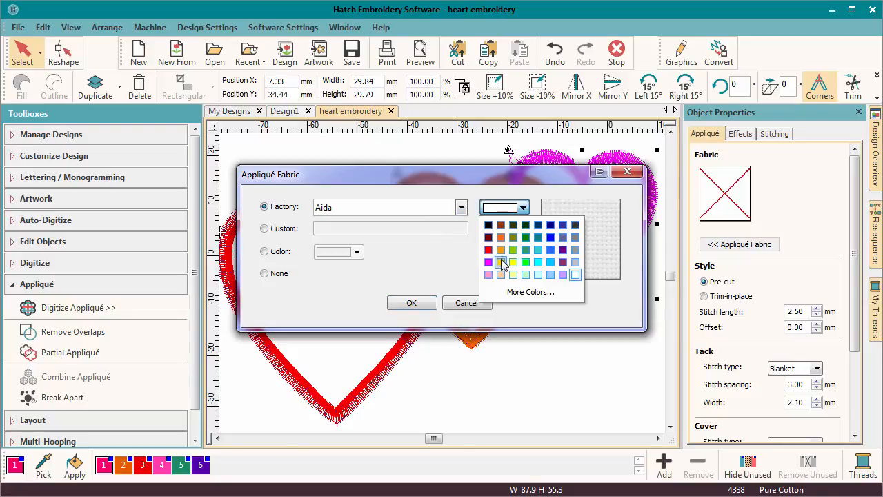
left_click(500, 261)
left_click(410, 302)
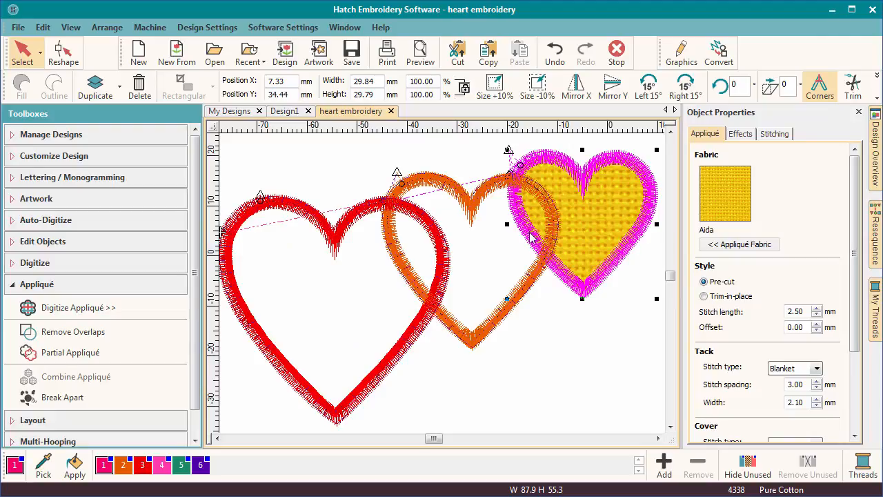
left_click(565, 373)
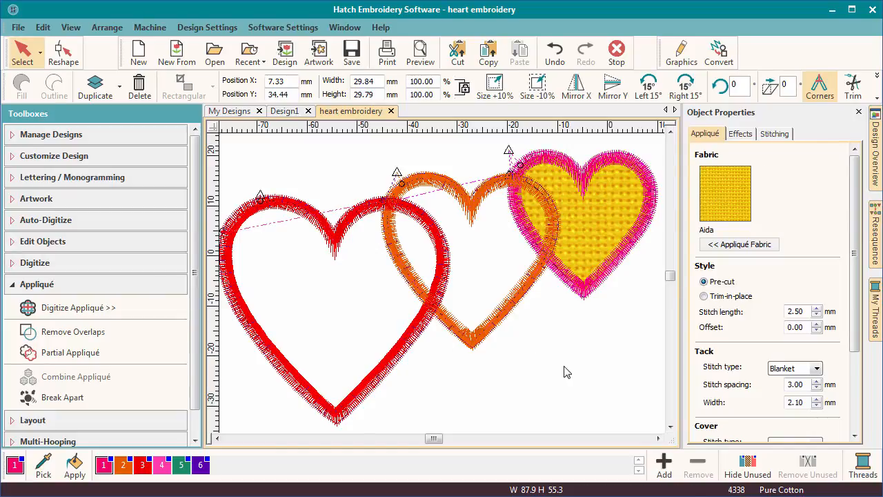
Remove the overlaps beneath the largest red heart and beneath the middle orange heart
left_click(411, 352)
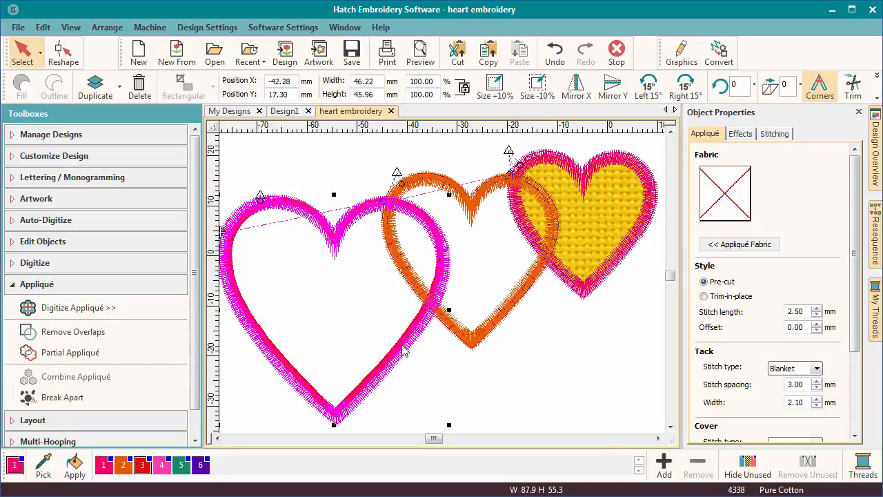
left_click(75, 362)
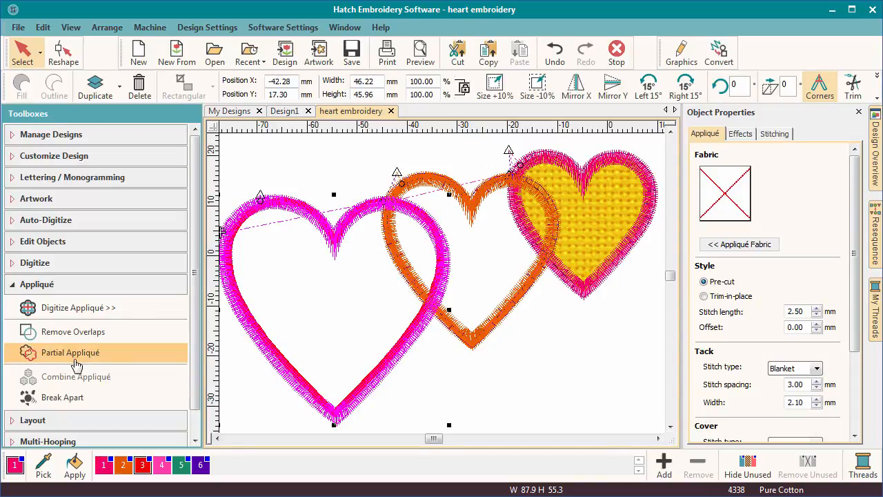
left_click(69, 334)
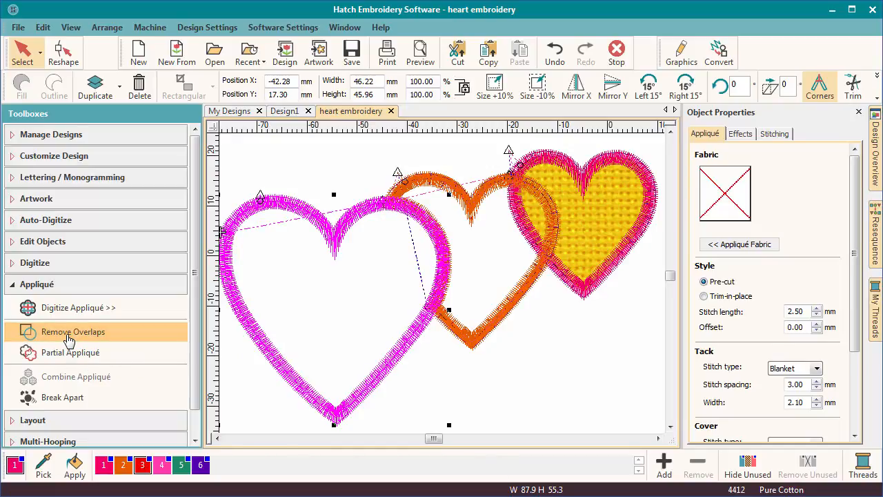
left_click(504, 311)
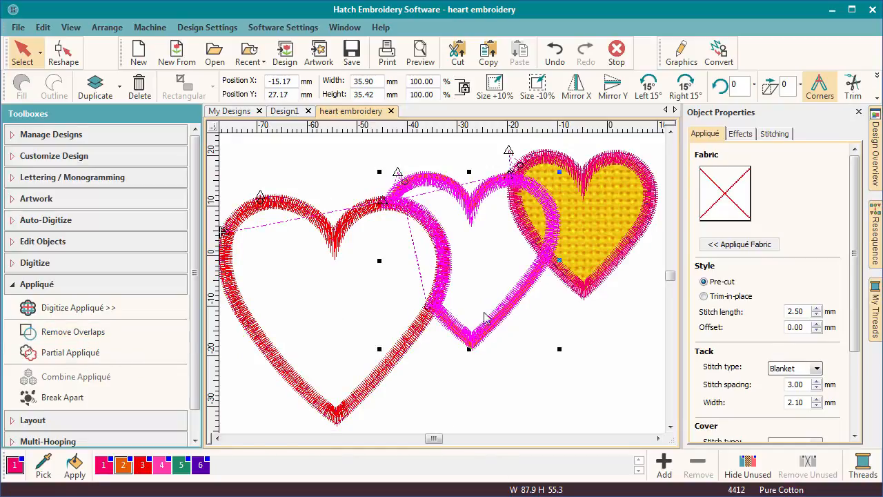
left_click(74, 333)
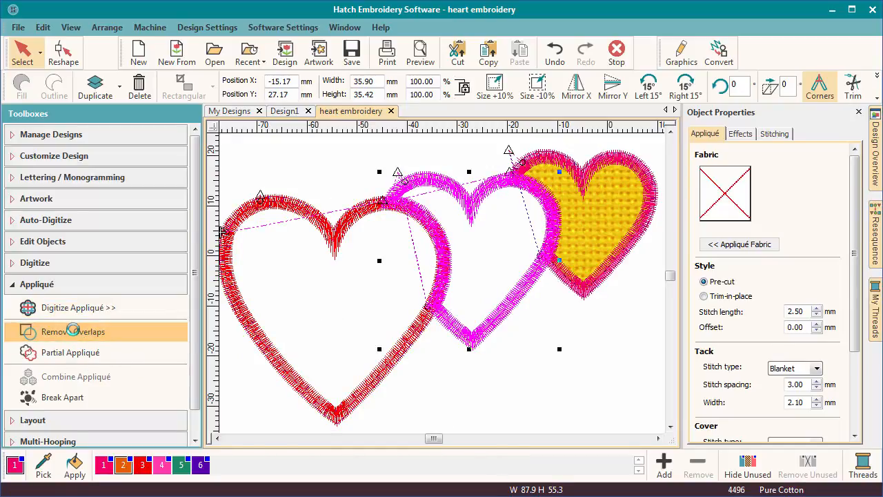
Move the red heart aside to examine the trimmed edge of the orange heart, and undo the move
left_click(378, 380)
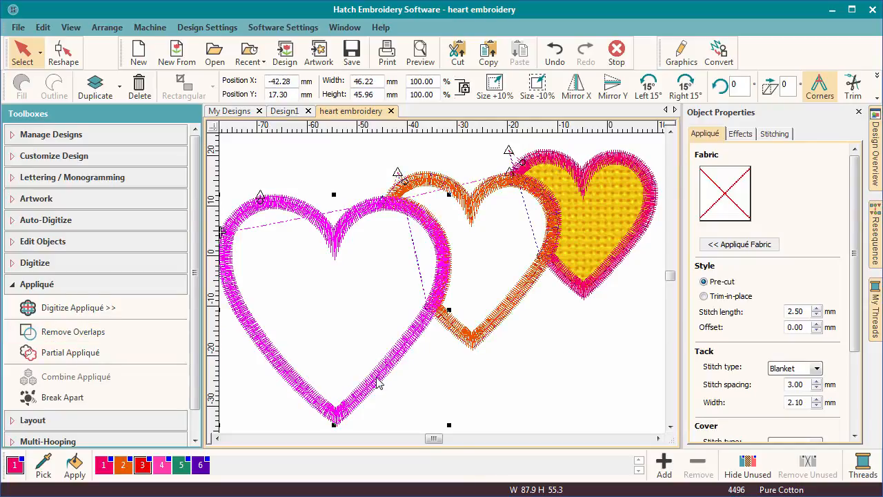
left_click_drag(378, 380, 345, 387)
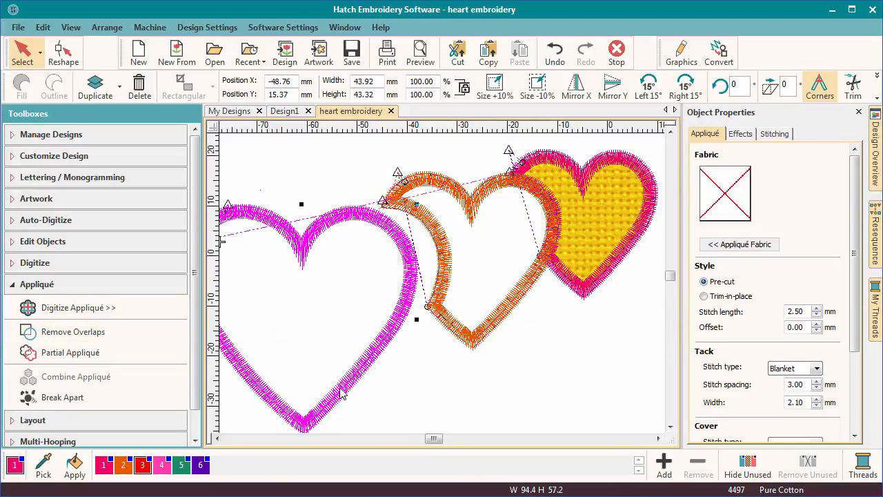
key("ctrl+z")
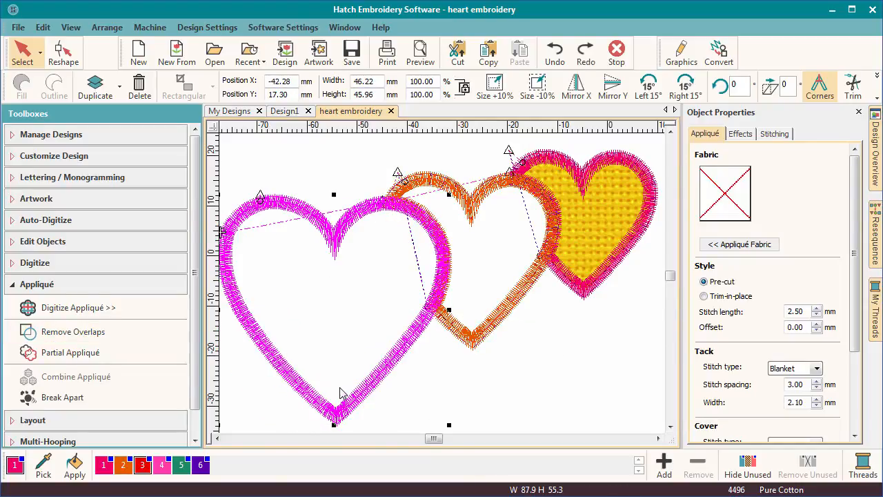
Select all three appliqué hearts and apply Partial Appliqué to remove the cover stitching where they overlap
left_click(465, 343, "ctrl")
left_click(576, 298)
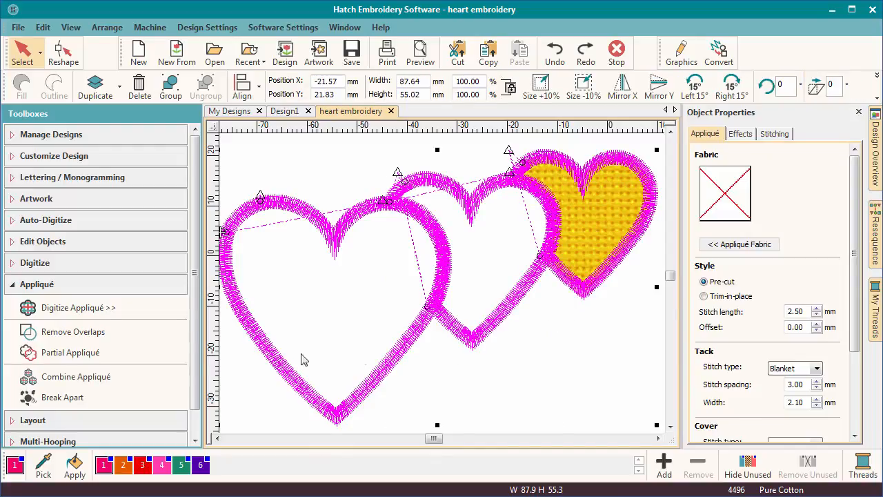
left_click(119, 363)
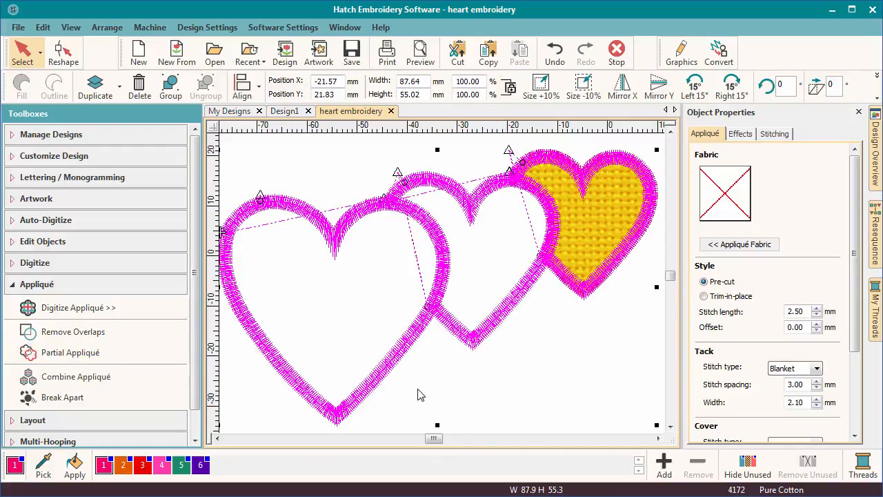
Move the red heart aside to examine the orange heart's partial cover stitching, and undo the move
left_click_drag(377, 399, 341, 412)
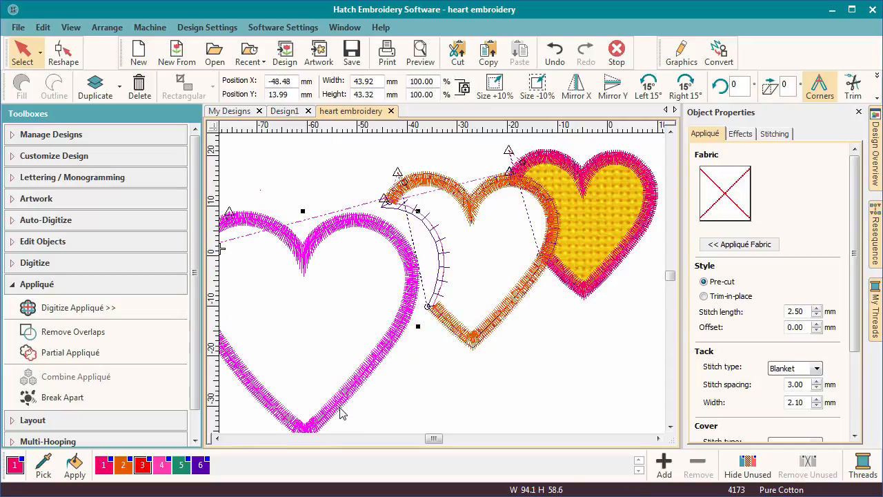
key("ctrl+z")
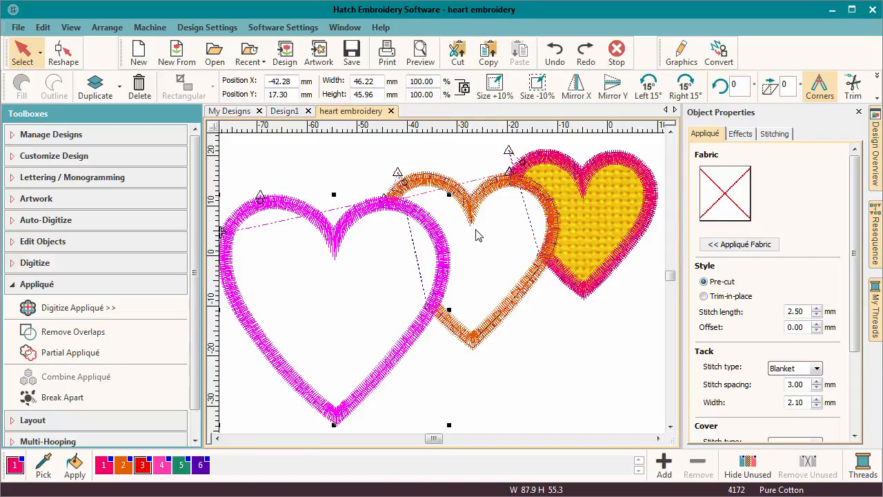
Combine the three appliqué hearts, accepting that they are broken apart, and preview the stitch-out before and after in realistic view
key("ctrl+shift+r")
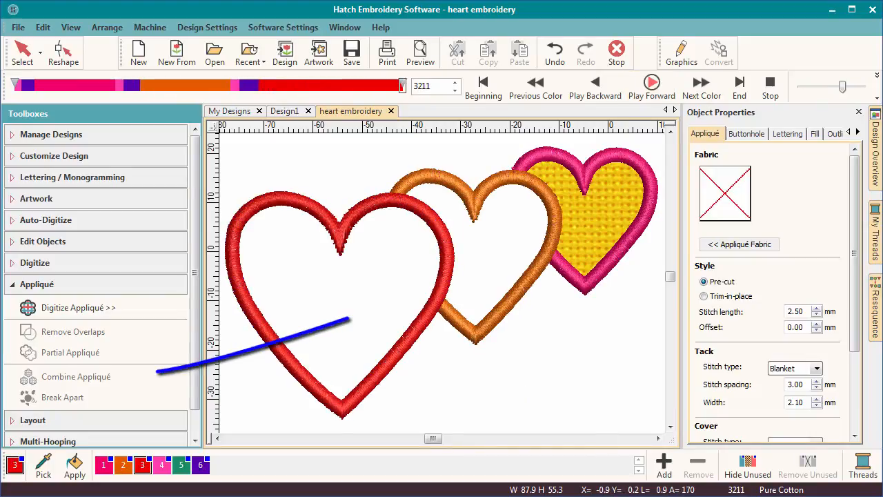
left_click(111, 381)
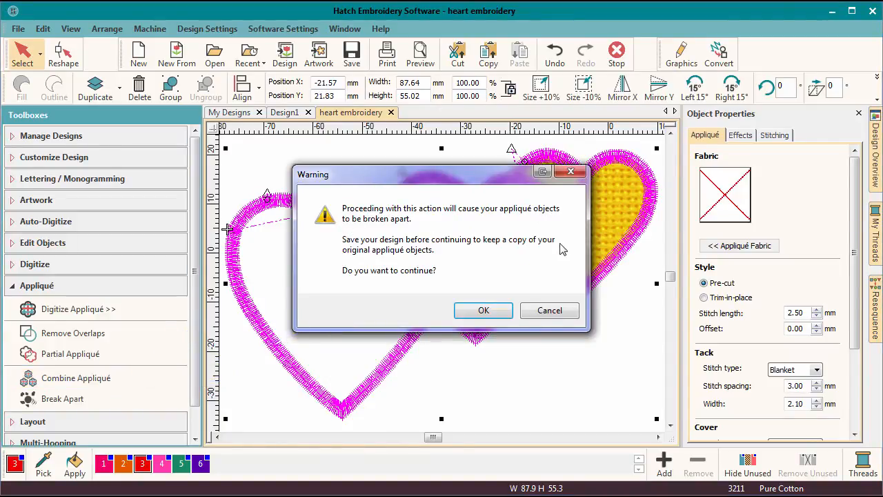
left_click(482, 311)
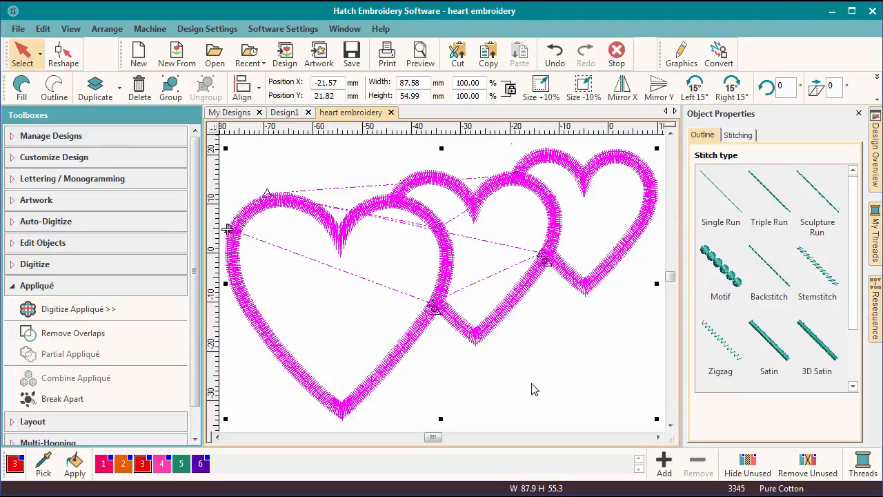
key("shift+r")
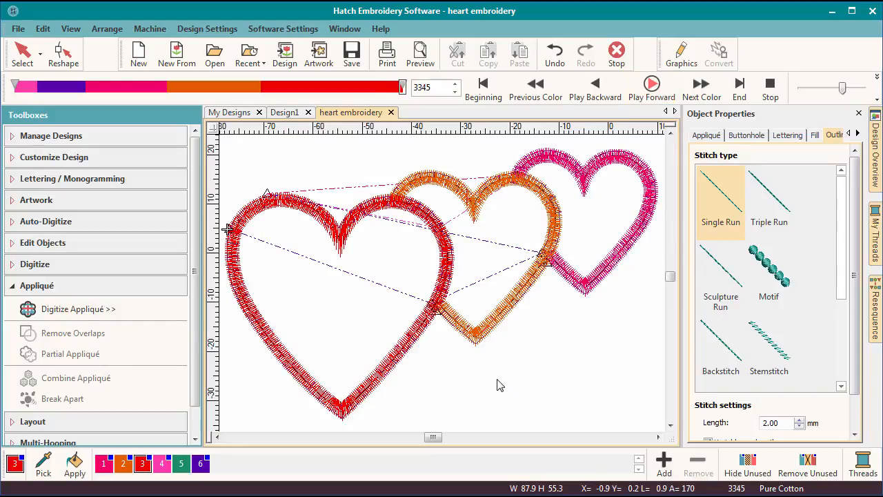
key("t")
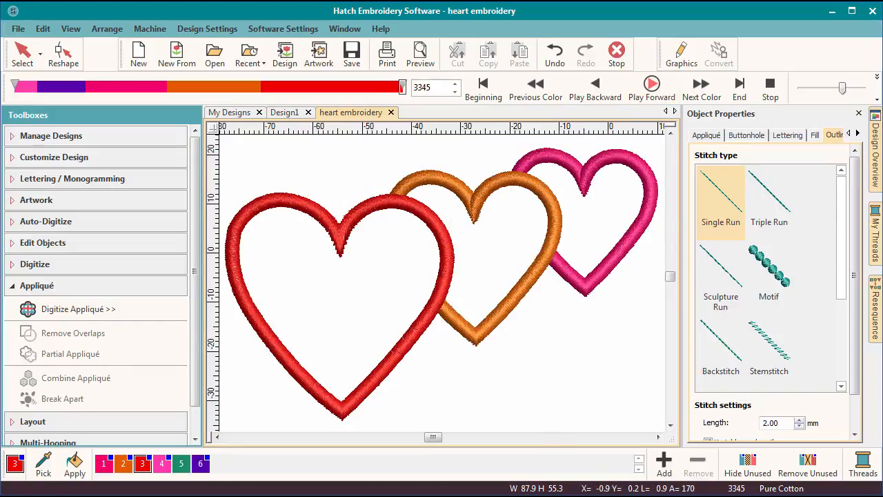